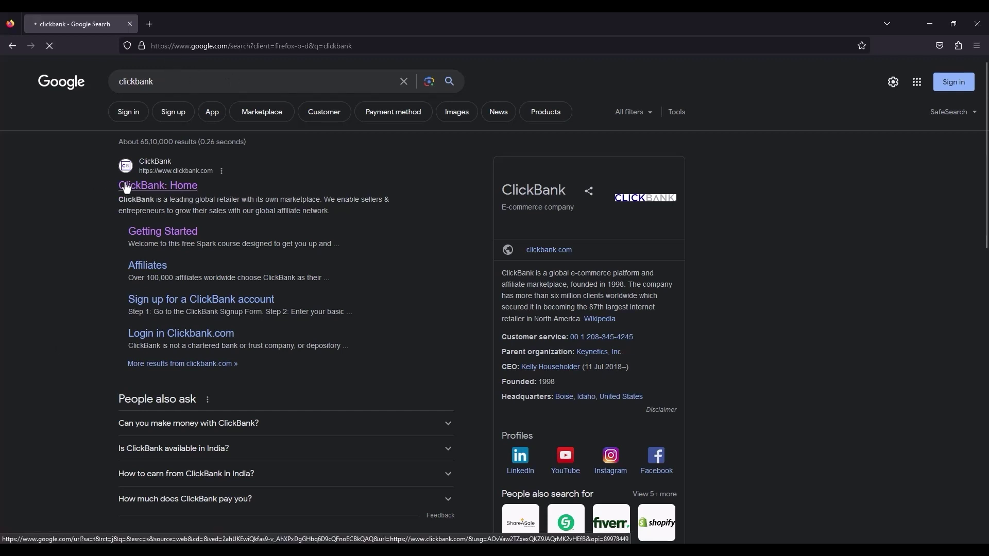
Step: Open the ClickBank homepage from the Google results and go to its sign-in page
click(135, 189)
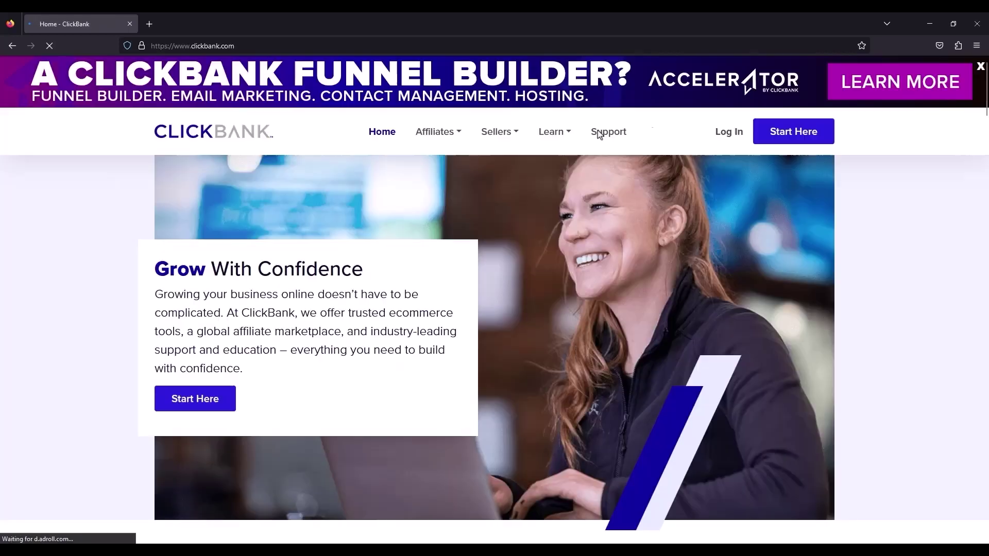
click(720, 133)
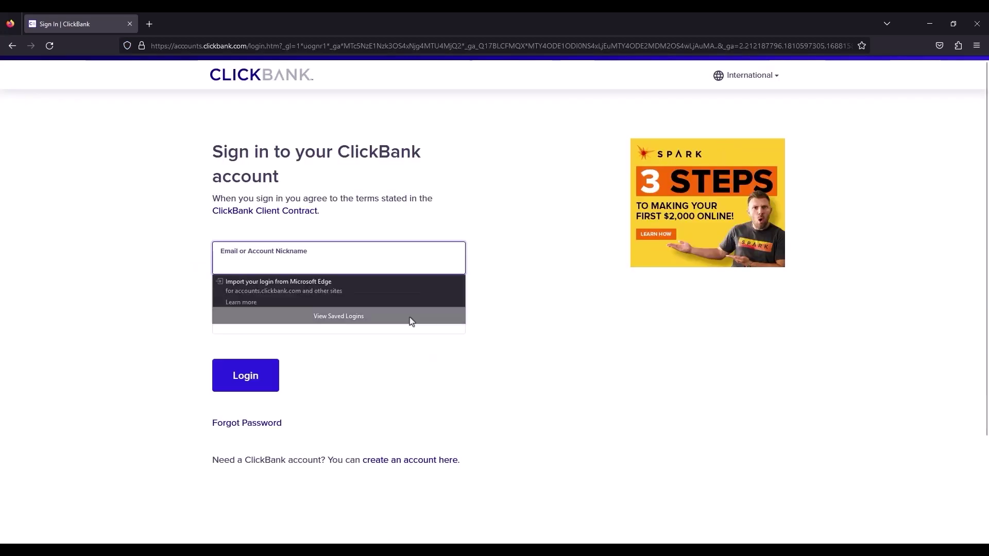
Step: Fill in the ClickBank sign-up form, review the terms, create the account, and dismiss the save-login popup
click(410, 462)
scroll(494, 300, down, 2)
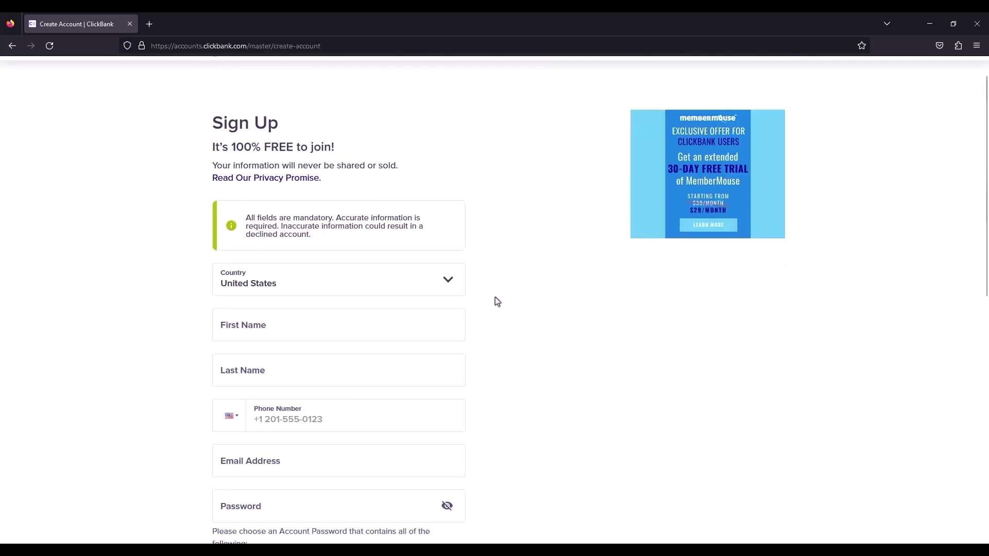
scroll(457, 307, down, 2)
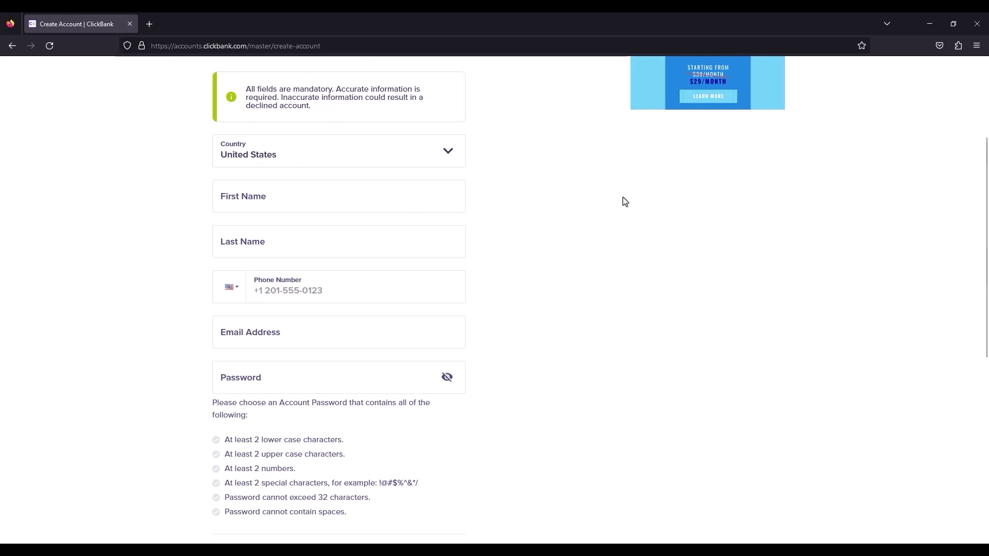
scroll(891, 409, down, 3)
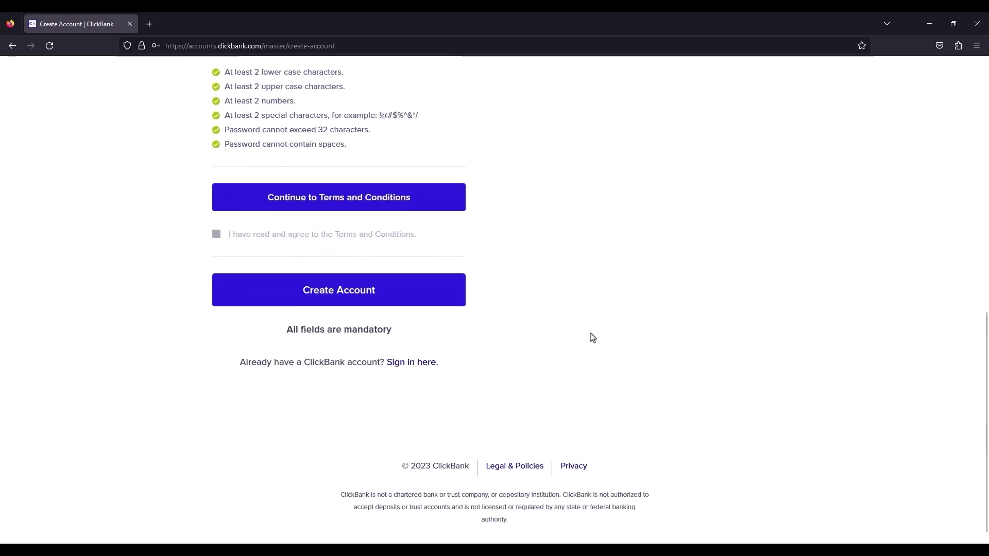
click(355, 197)
scroll(549, 413, down, 15)
scroll(549, 412, down, 15)
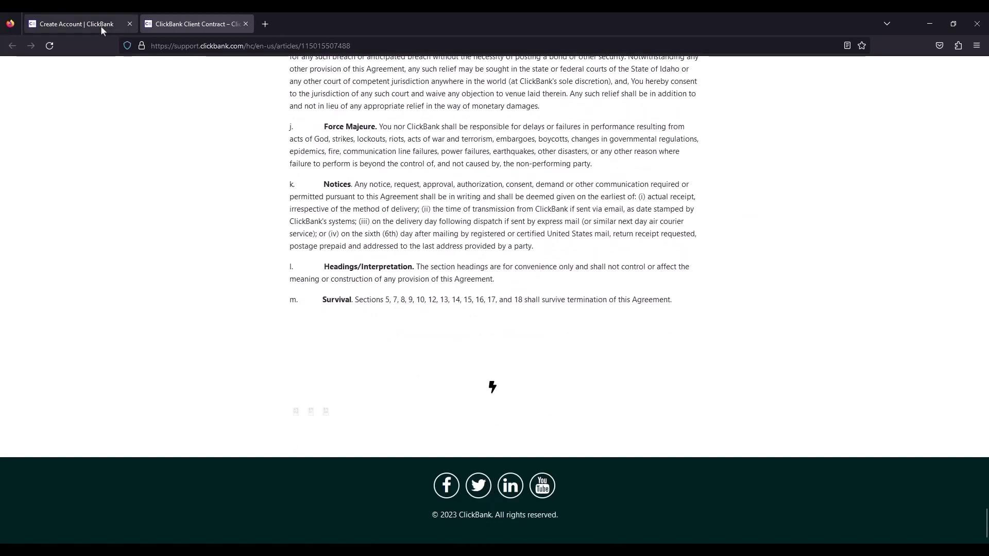
click(100, 30)
click(286, 299)
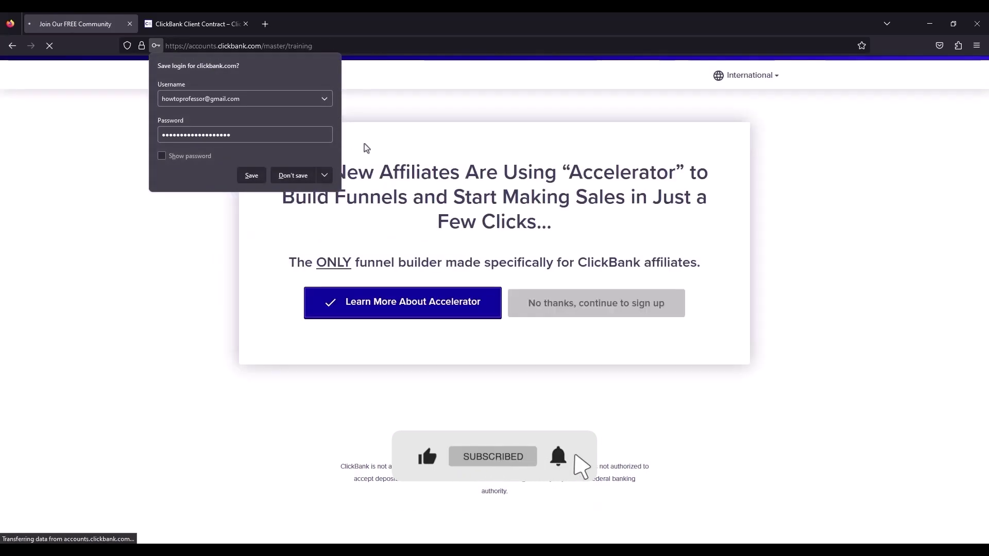
click(250, 175)
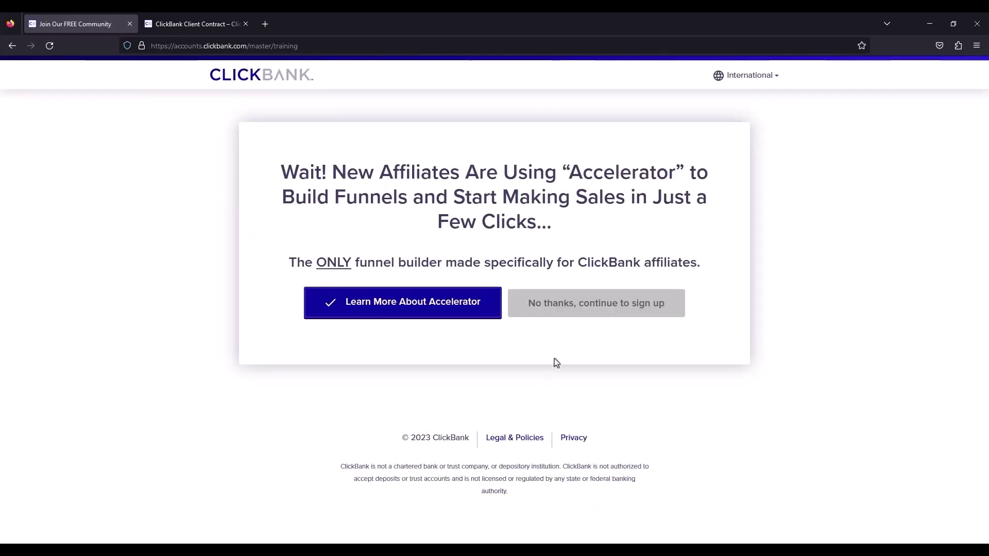
Step: Decline the Accelerator offer, then download the suppression list and accept the notice
click(576, 315)
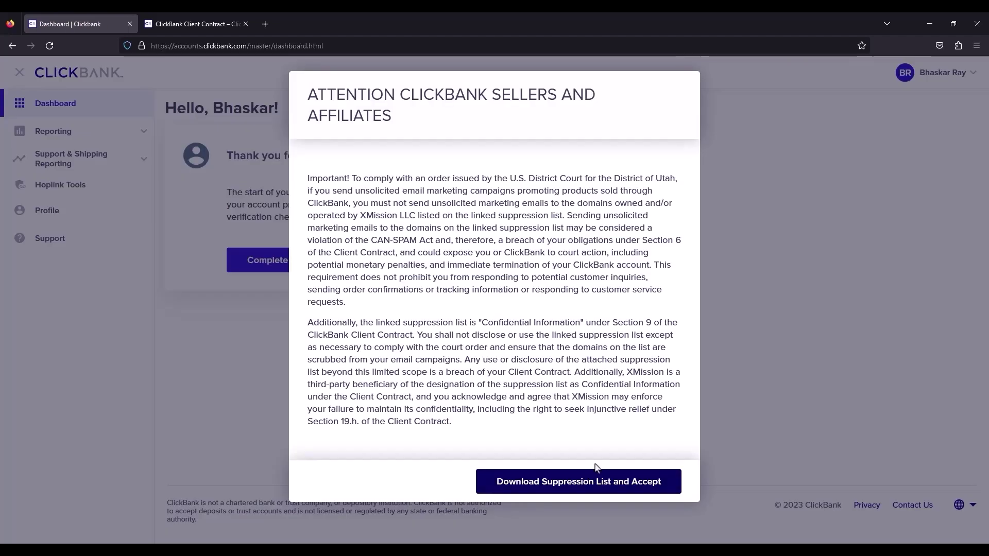
click(618, 482)
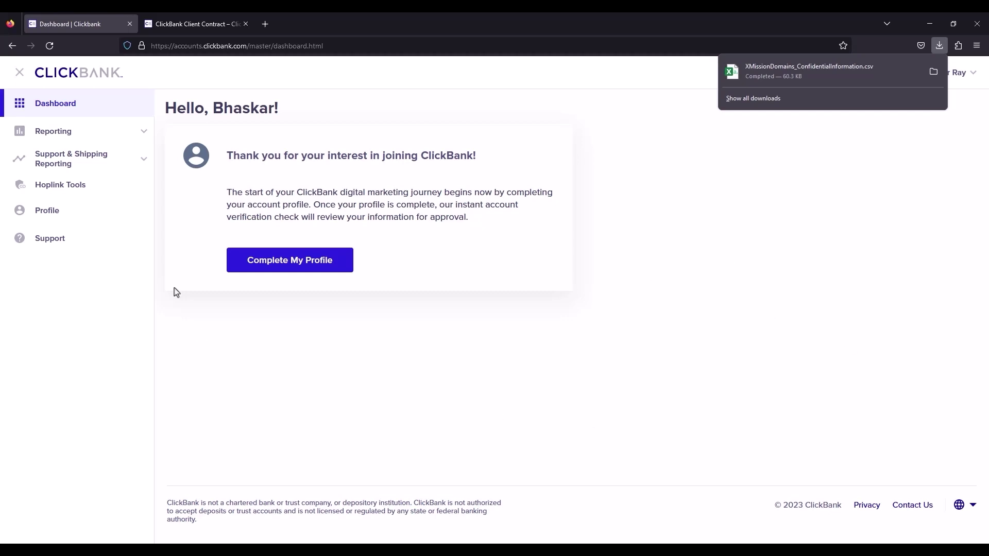
Step: Open the Complete My Profile form from the new account dashboard
click(315, 270)
scroll(475, 291, down, 2)
scroll(476, 294, down, 2)
scroll(474, 291, down, 2)
scroll(475, 292, down, 1)
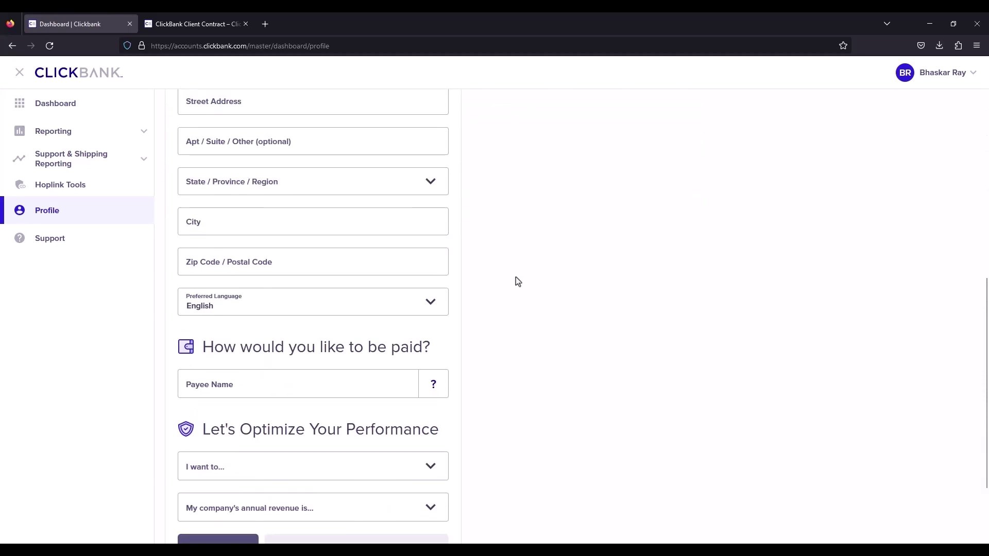
scroll(517, 281, down, 2)
scroll(517, 281, up, 3)
scroll(517, 281, up, 2)
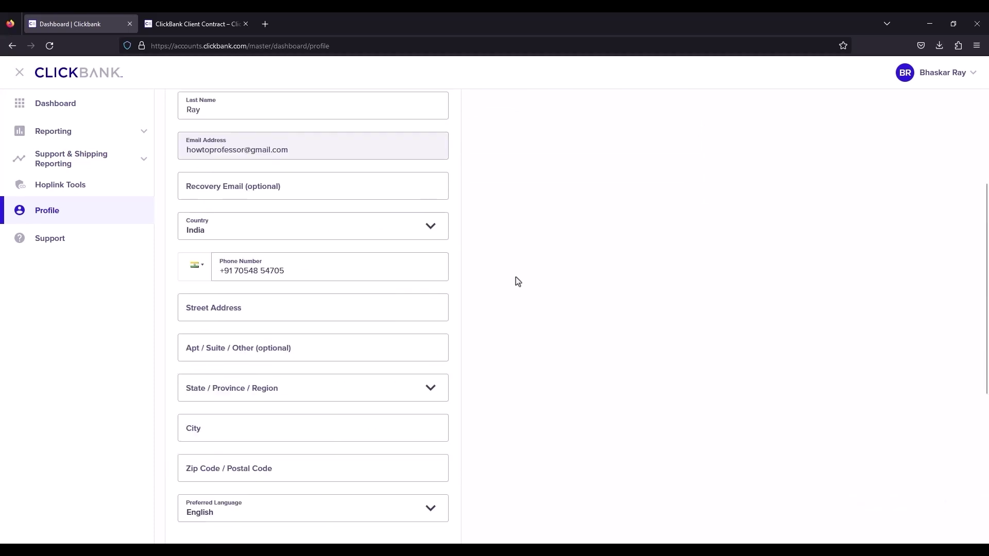
scroll(516, 281, up, 1)
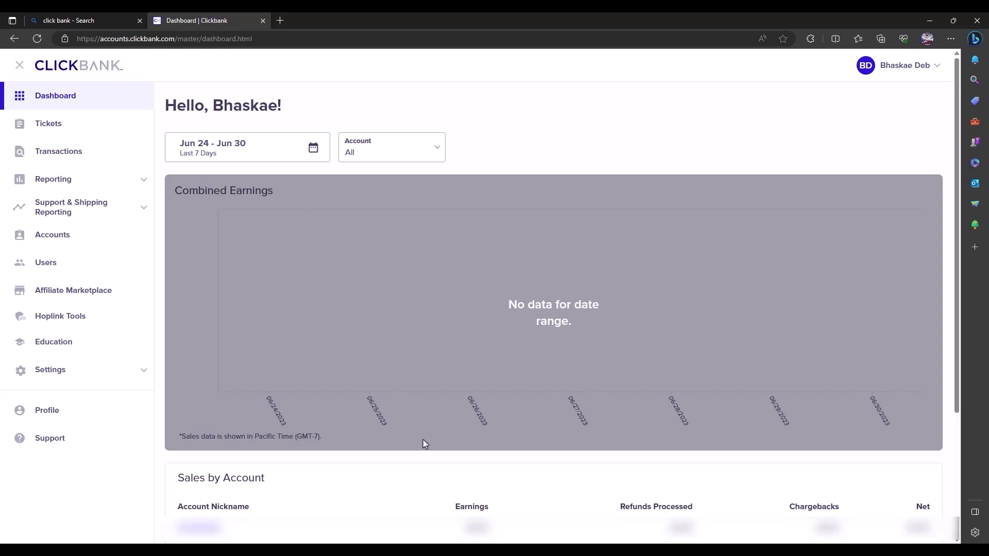
Step: Open the Affiliate Marketplace and filter it to the Health & Fitness category
click(68, 293)
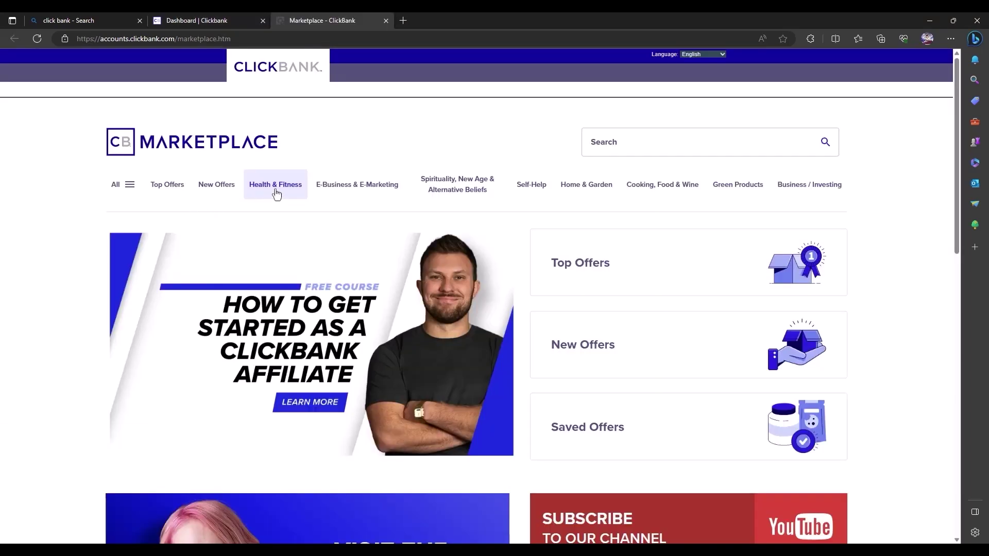
click(276, 188)
scroll(806, 306, down, 2)
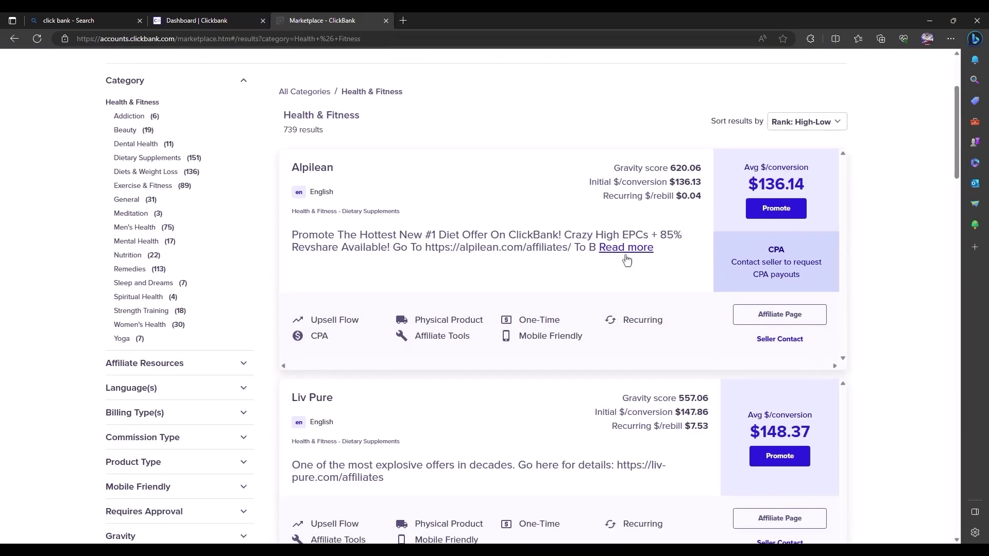